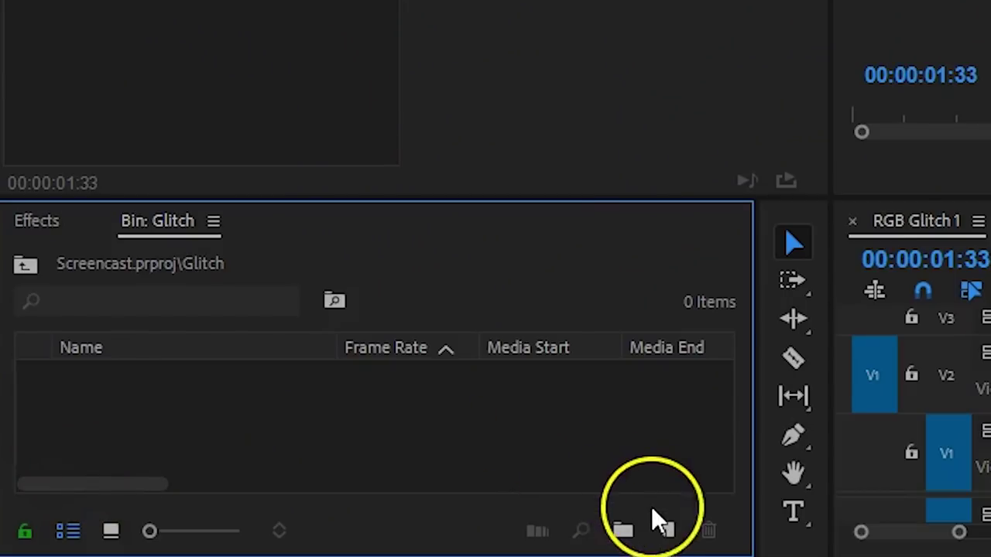
Create an Adjustment Layer, place it on V2 above the cut, and select VR Chromatic Aberrations.
left_click(665, 528)
left_click(743, 275)
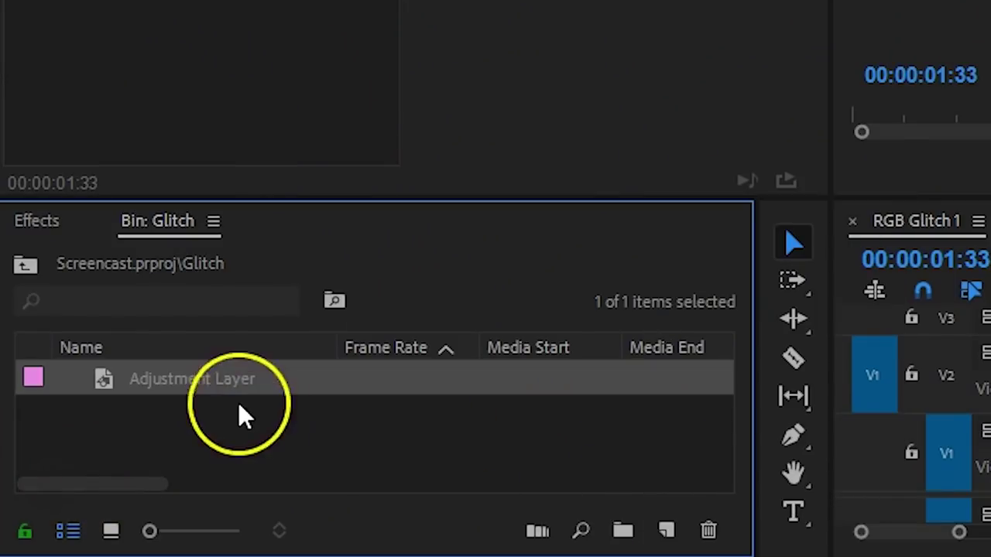
left_click_drag(224, 384, 714, 377)
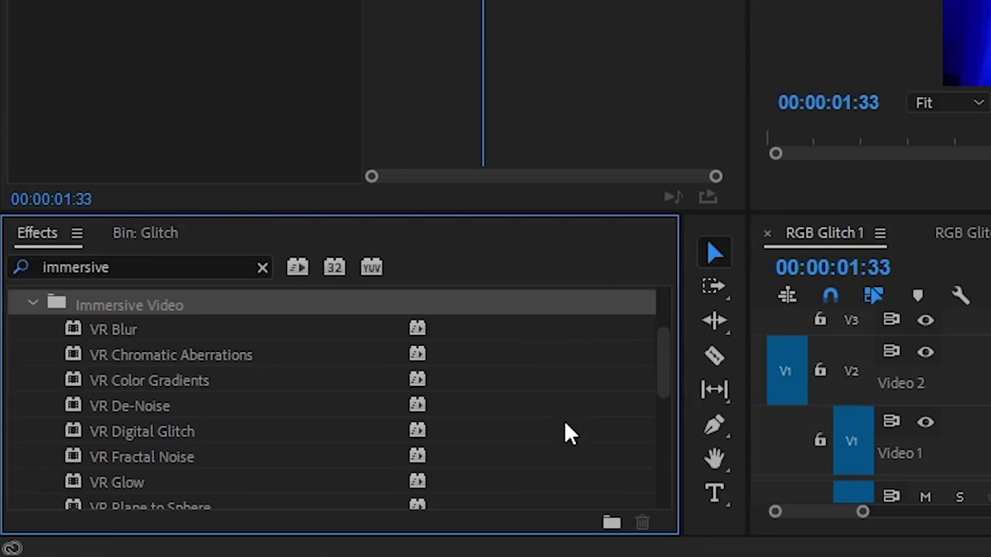
left_click(279, 358)
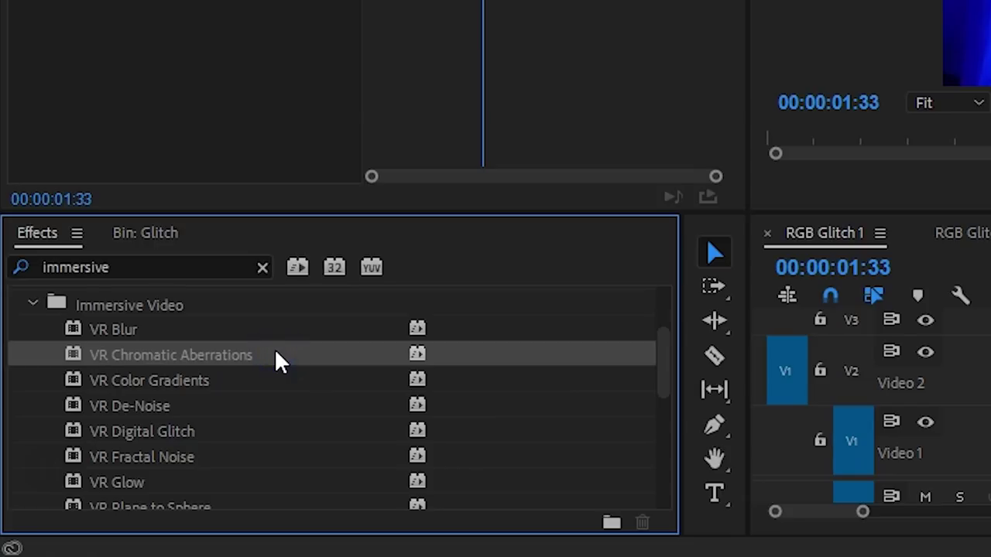
Apply VR Chromatic Aberrations and keyframe R, G, B at 32, 7, 51, then -11, 26, 14 at 01:41.
left_click_drag(256, 368, 681, 362)
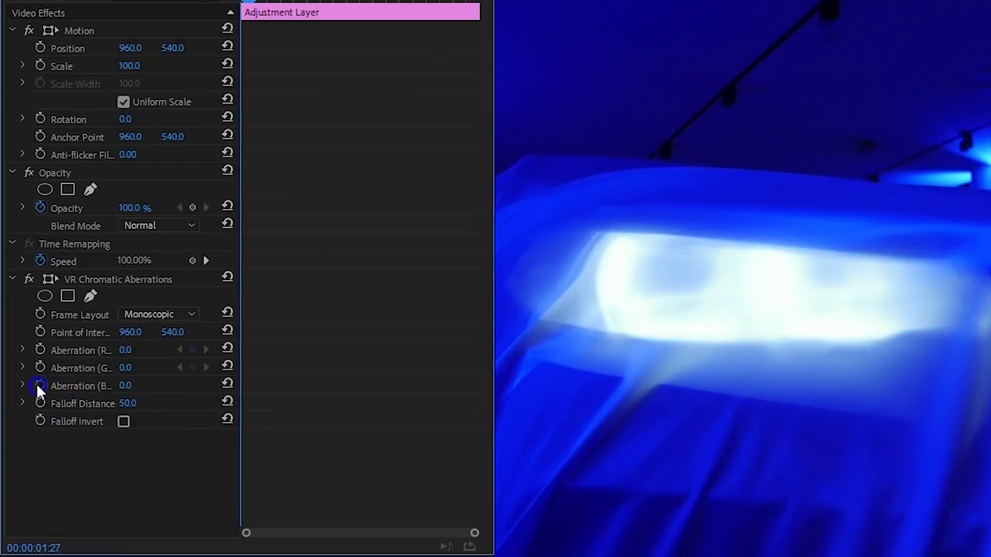
left_click_drag(225, 6, 266, 2)
left_click_drag(129, 350, 172, 377)
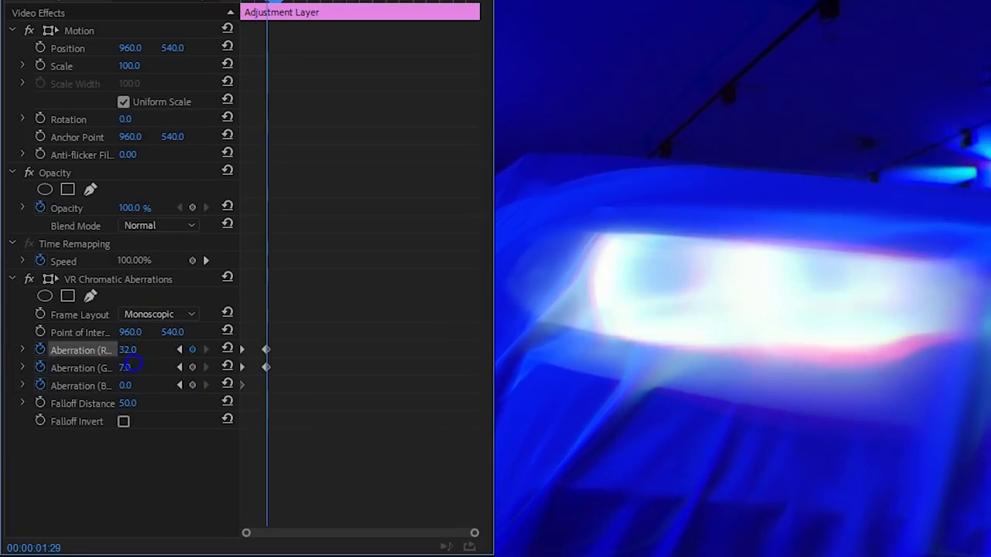
left_click(417, 4)
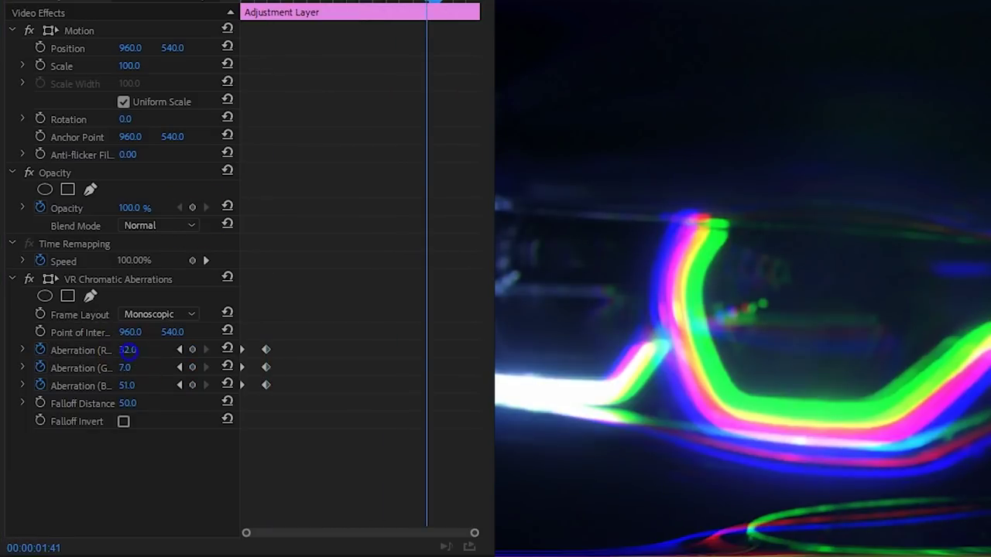
left_click_drag(128, 350, 106, 393)
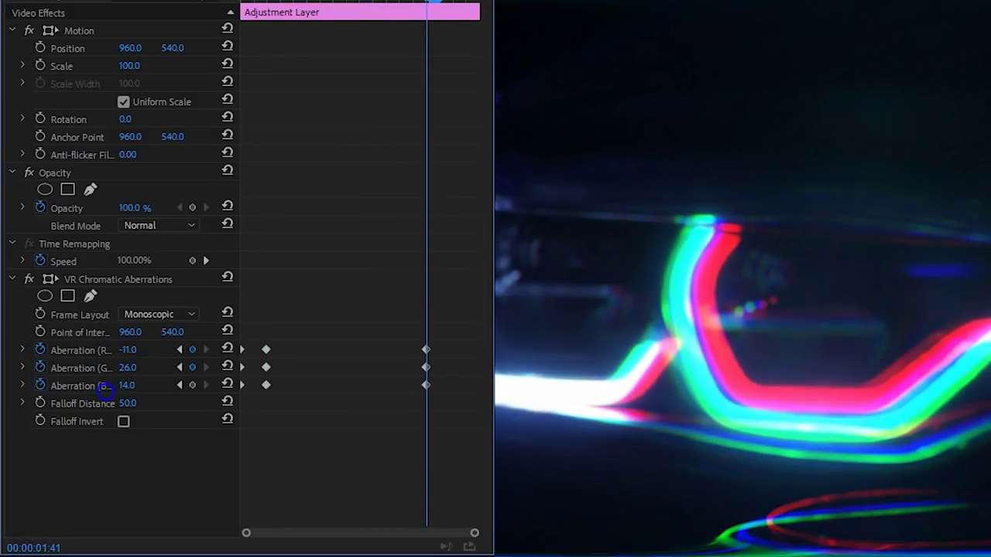
At 01:43, set Aberration R, G and B back to 0.
left_click(454, 3)
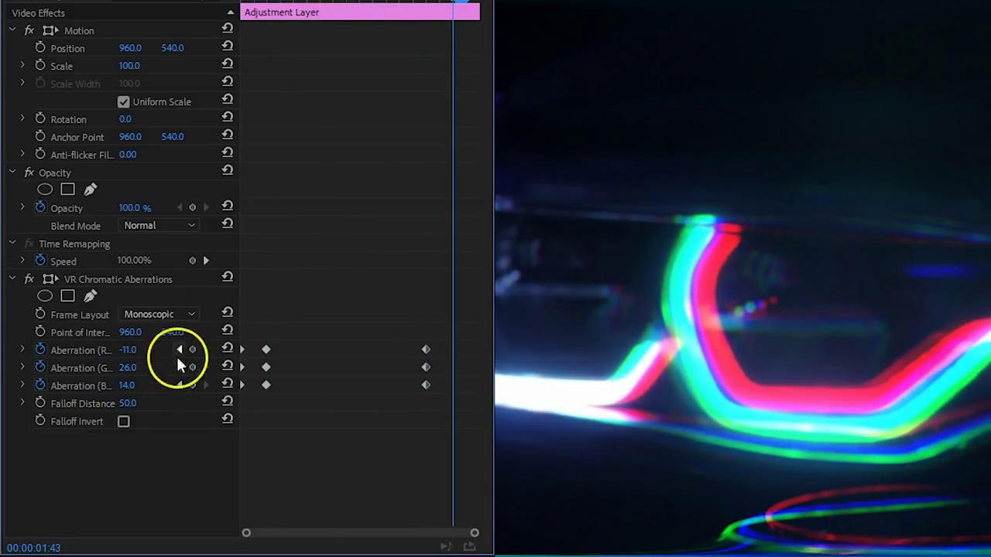
type("0")
key("Tab")
type("0")
key("Tab")
type("0")
key("Return")
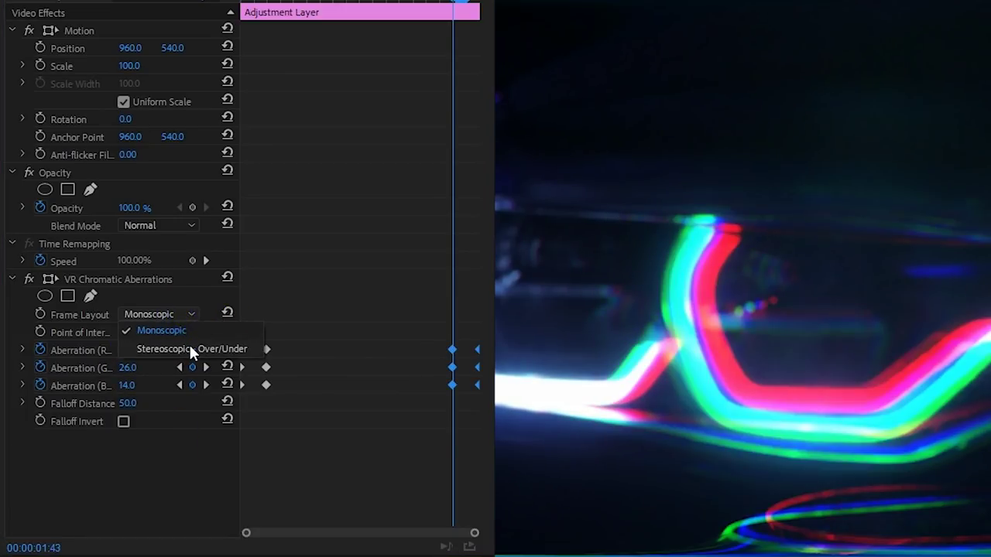
Set Frame Layout to Stereoscopic Over/Under and start keyframing Falloff Invert, toggling it each frame.
left_click(189, 345)
left_click(40, 421)
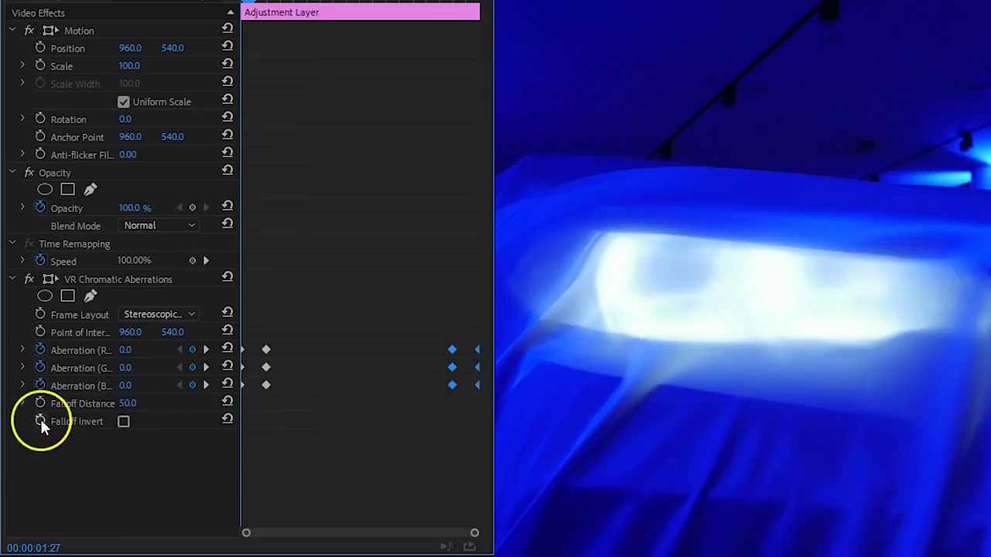
left_click(124, 422)
left_click(123, 422)
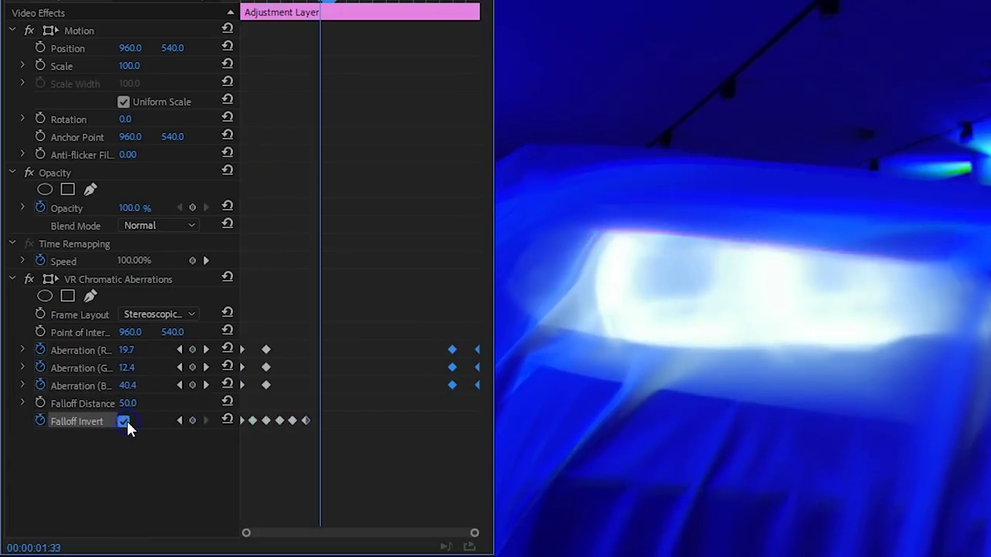
left_click(123, 422)
left_click(124, 422)
left_click(124, 422)
Add more per-frame Falloff Invert toggles and set the blend mode to Linear Dodge (Add).
left_click(124, 422)
key("Right")
left_click(123, 422)
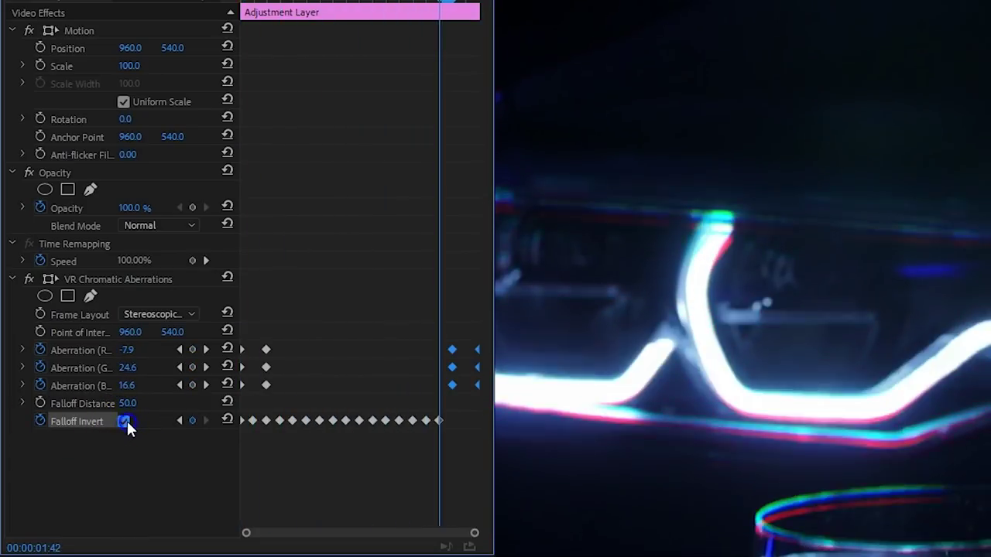
key("Right")
left_click(124, 422)
key("Right")
key("Right")
left_click(124, 422)
left_click(182, 231)
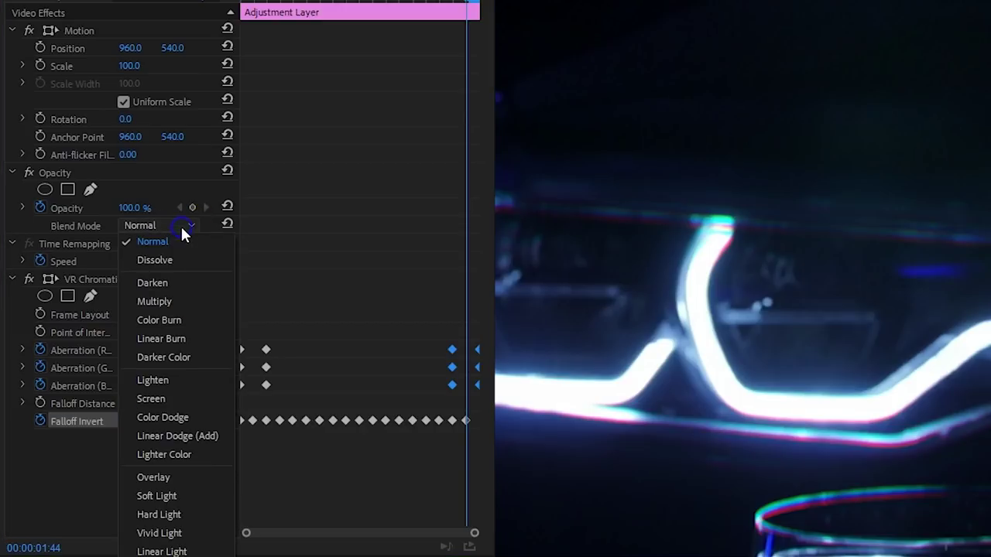
left_click(195, 436)
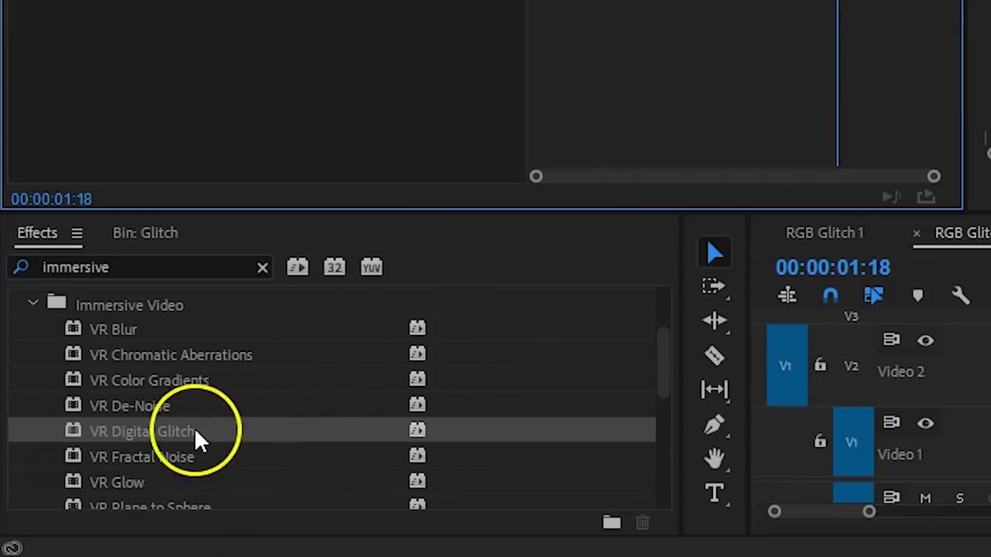
Apply VR Digital Glitch and keyframe Master Amplitude at 0, then 100, then 40.
left_click_drag(194, 438, 990, 358)
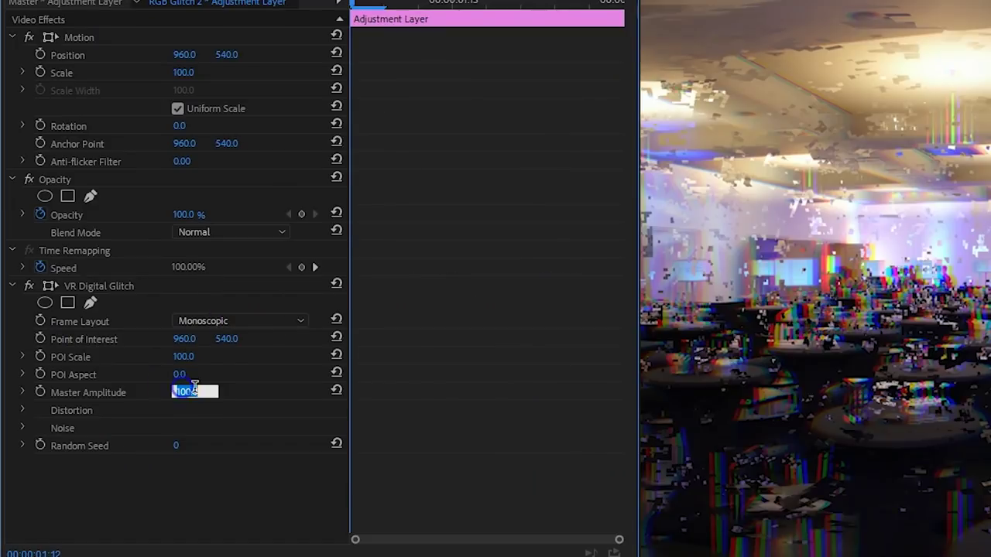
type("0")
key("Return")
left_click(40, 393)
key("Right")
key("Right")
key("Right")
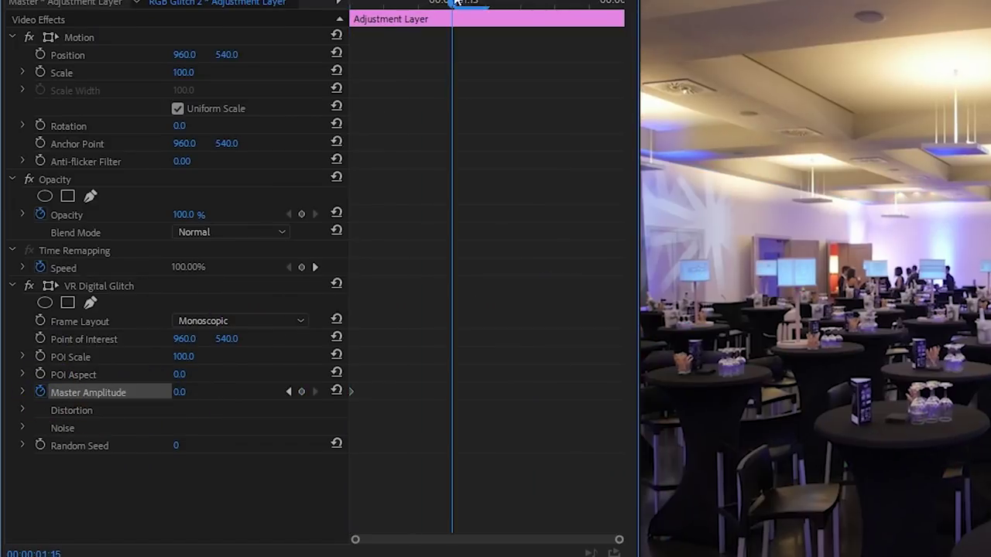
type("100")
key("Return")
key("Right")
key("Right")
key("Right")
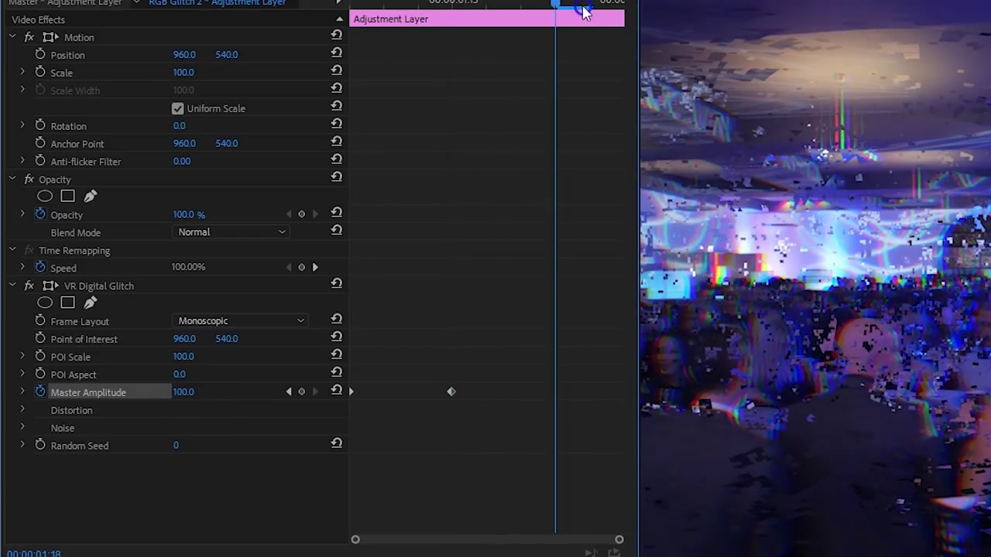
type("40")
key("Return")
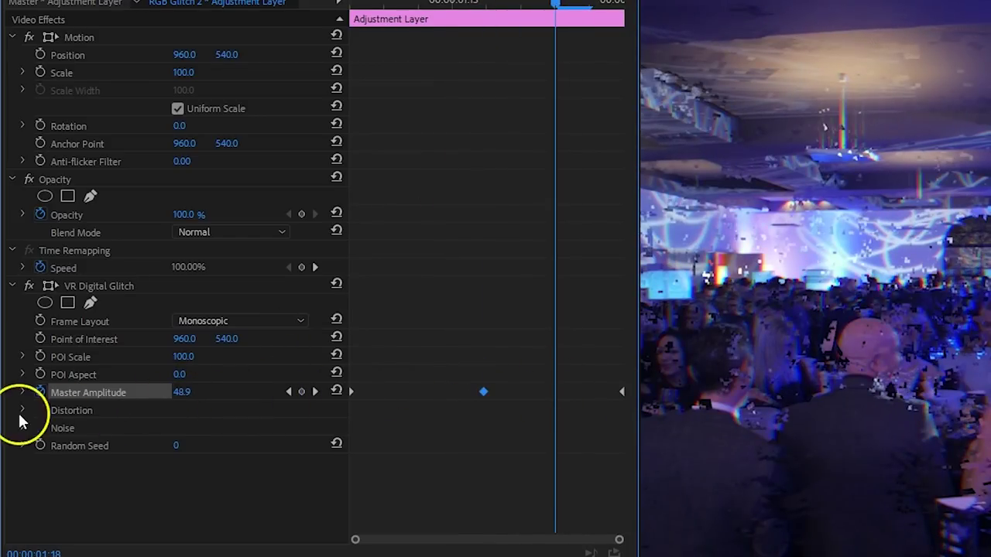
Expand Distortion and, at 01:16, enter 100 for the Color Distortion values.
left_click(22, 412)
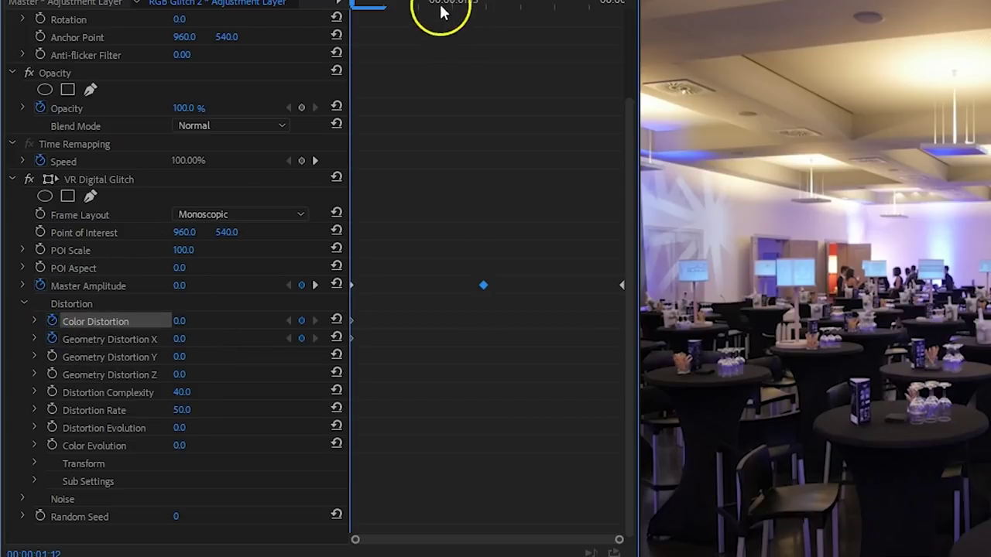
left_click_drag(442, 11, 487, 6)
type("100")
left_click(193, 319)
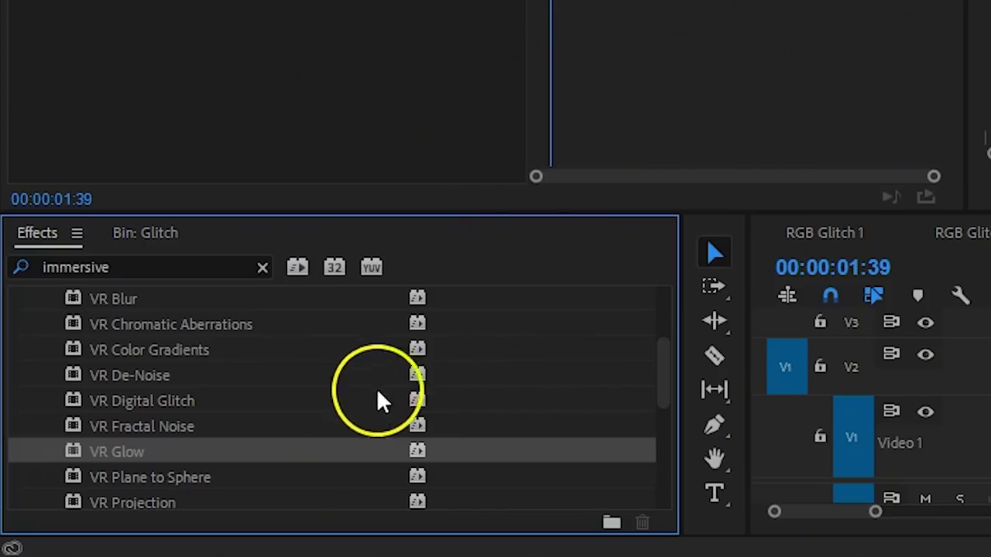
Apply VR Glow to the RGB Glitch 3 adjustment layer with Stereoscopic Over/Under frame layout.
left_click_drag(172, 456, 990, 345)
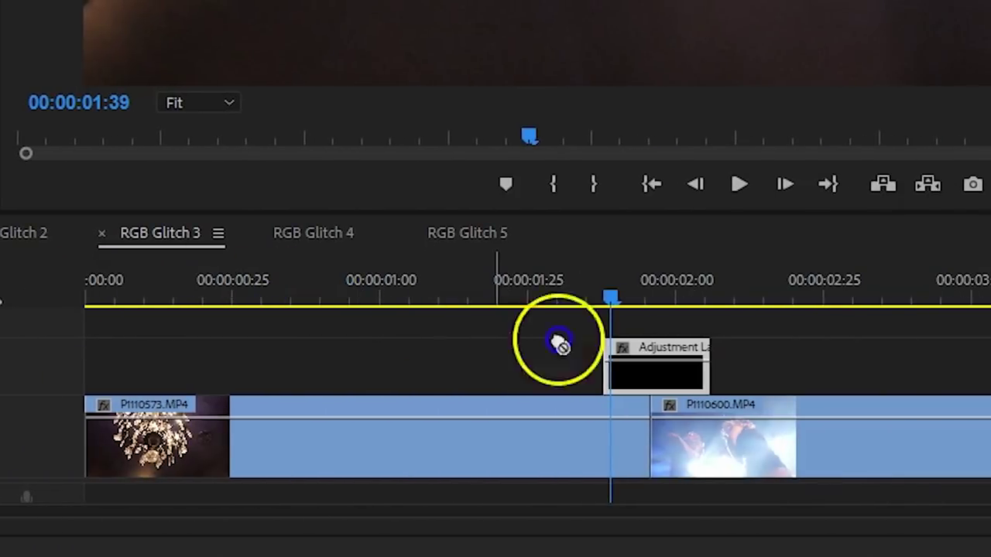
left_click_drag(671, 378, 670, 377)
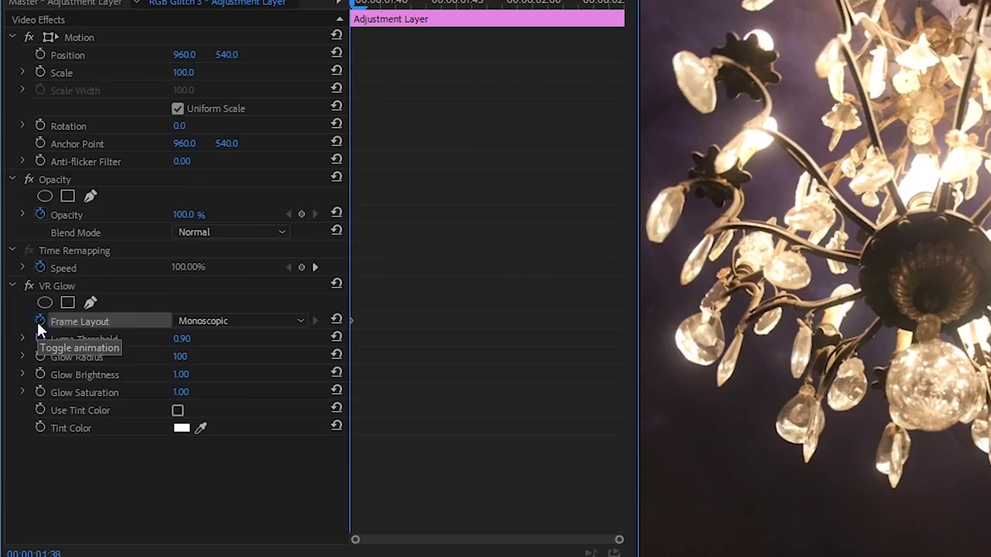
left_click(232, 321)
left_click(212, 354)
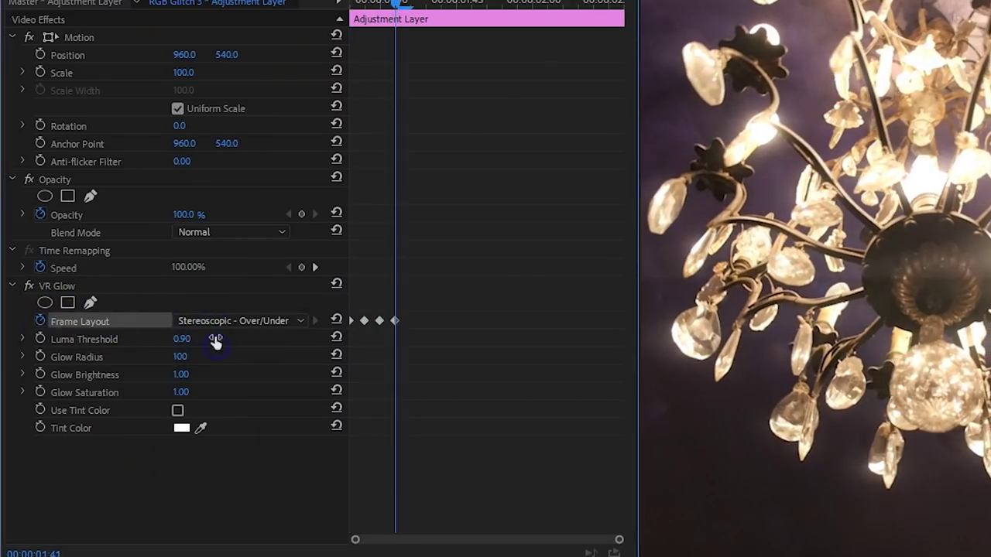
Keyframe Frame Layout flipping between Monoscopic and Stereoscopic Over/Under during playback.
left_click(214, 321)
left_click(212, 336)
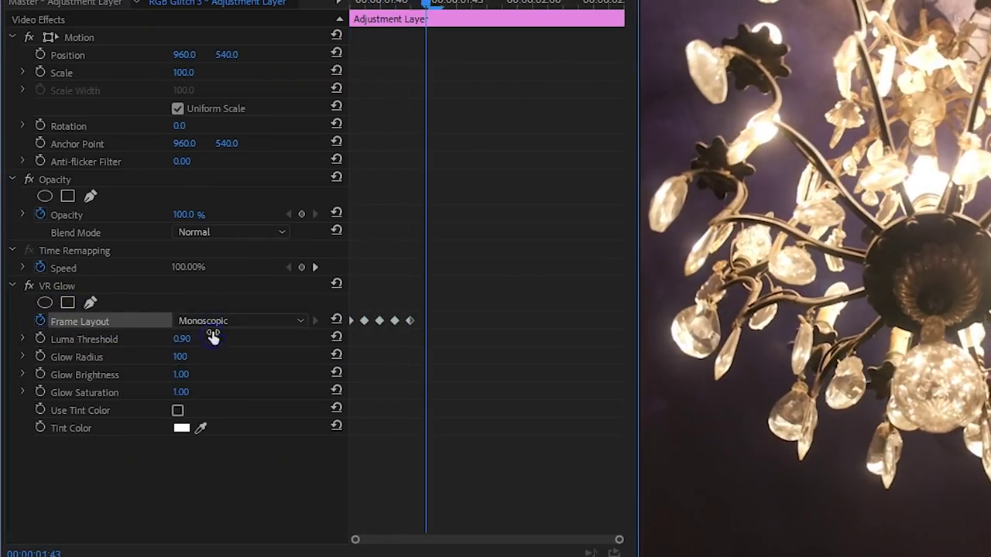
left_click(214, 320)
left_click(214, 354)
left_click(214, 321)
left_click(214, 336)
left_click(213, 319)
left_click(214, 353)
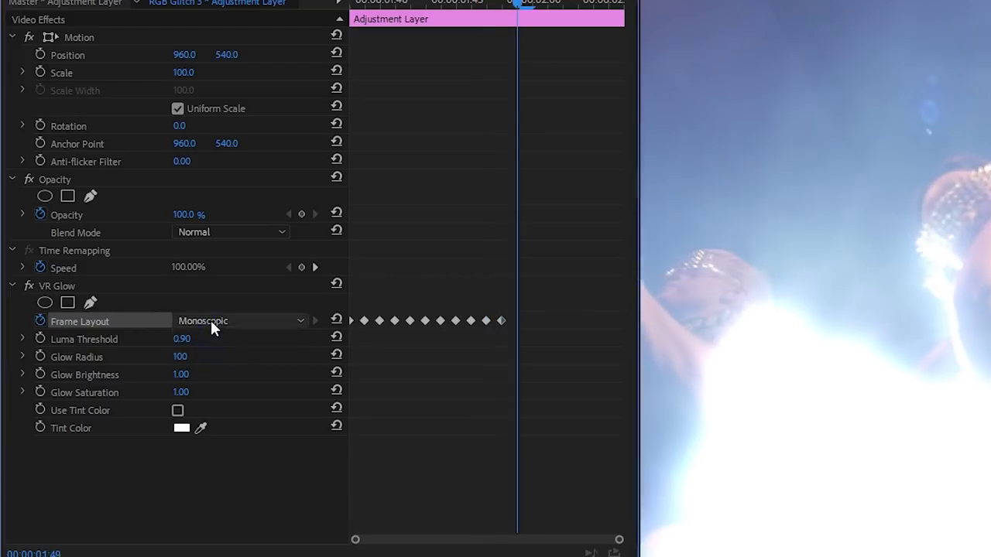
left_click(210, 318)
left_click(213, 354)
left_click(210, 320)
left_click(213, 341)
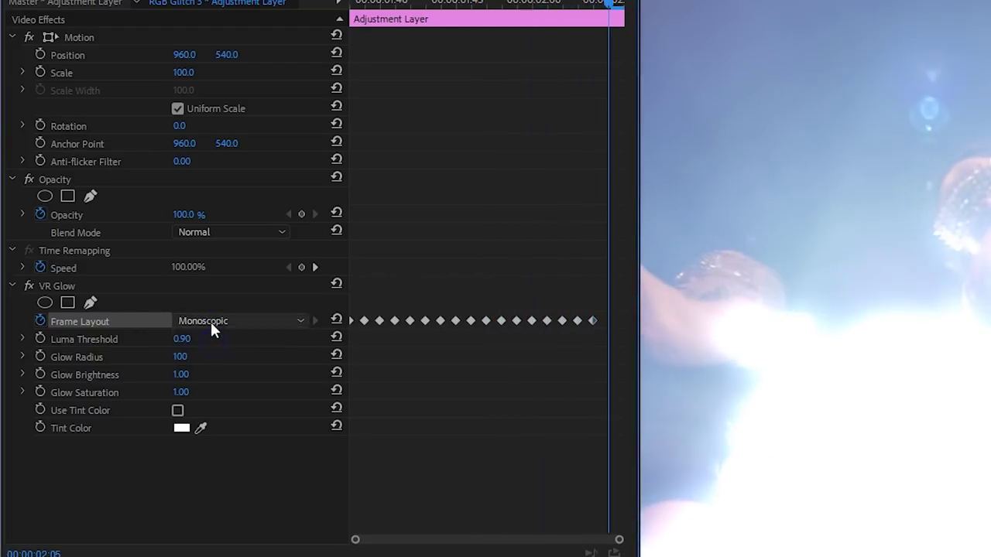
left_click(209, 320)
left_click(214, 354)
From the effect's start, keyframe Luma Threshold at 0.3, 0.5, 1 and 0.73.
left_click(432, 6)
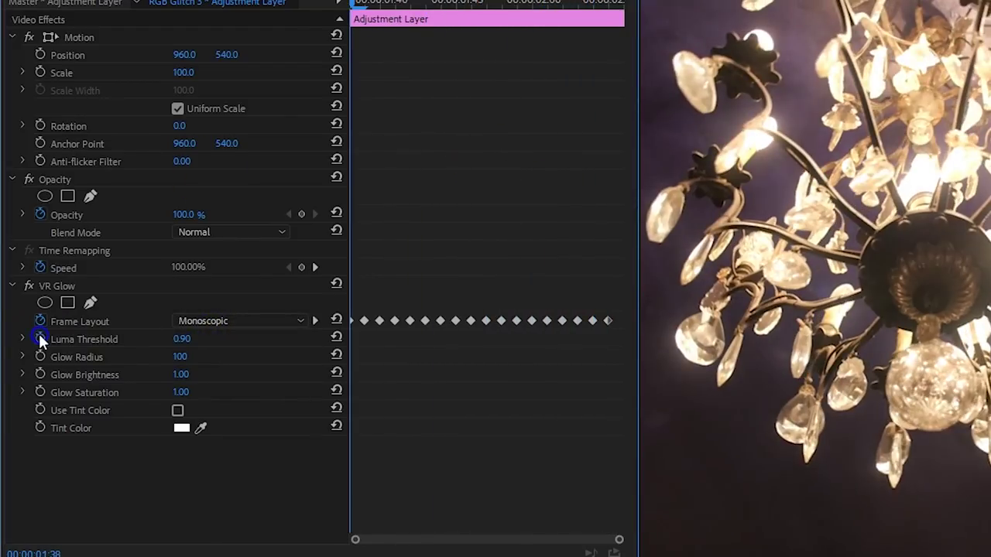
left_click(40, 339)
left_click(182, 339)
type("0.3")
key("Return")
type("0.5")
key("Return")
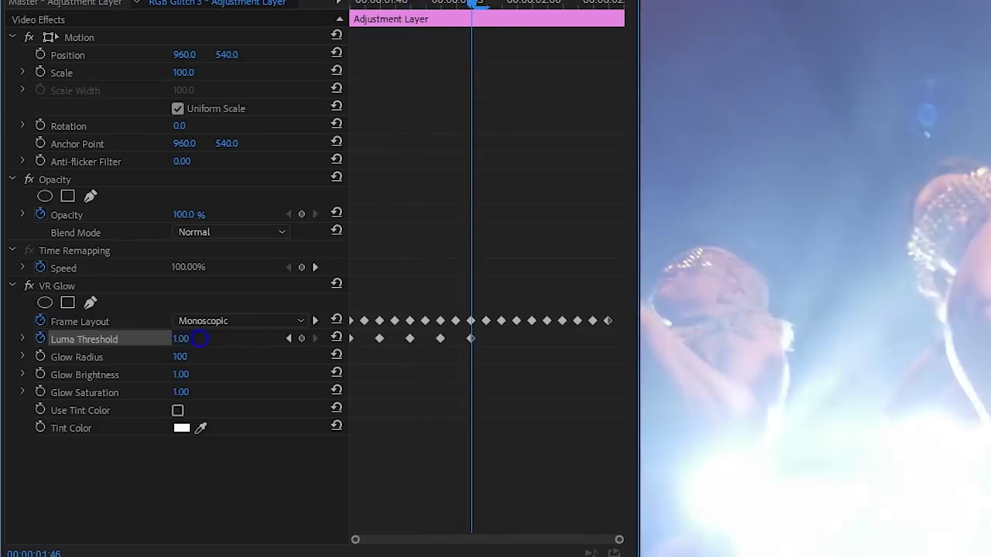
type("1")
key("Return")
type("0.73")
key("Return")
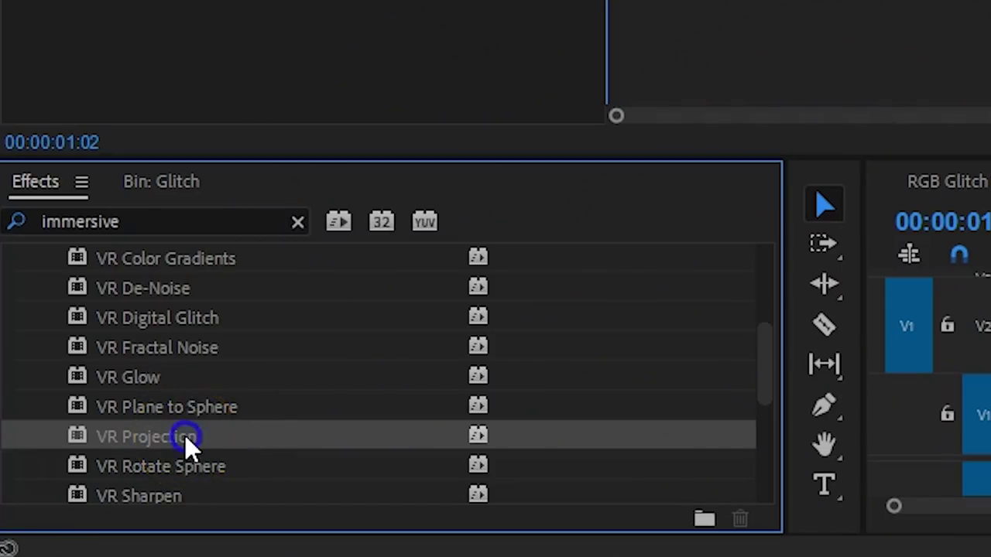
Apply VR Projection and keyframe Pan, setting -180.0 a few frames later.
left_click(53, 214)
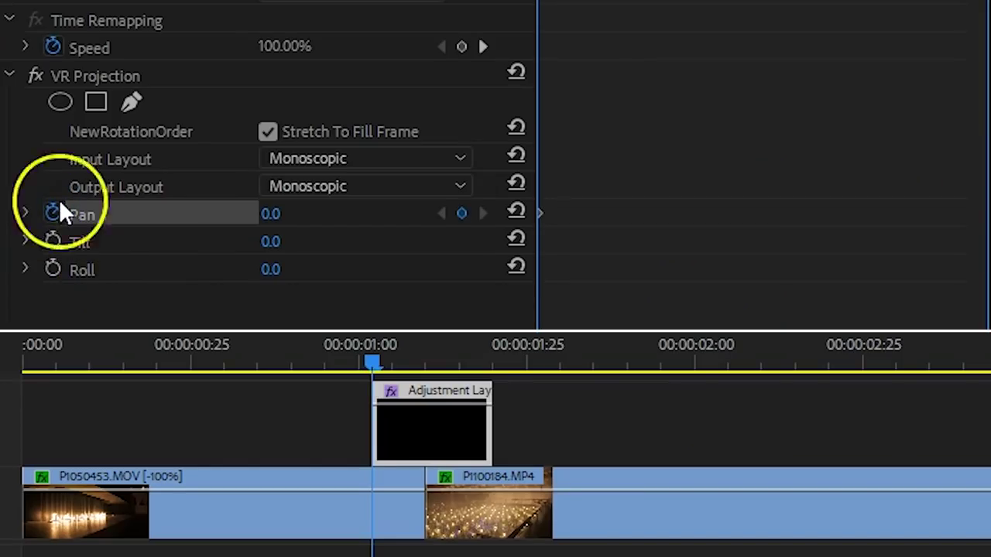
key("Right")
key("Right")
key("Right")
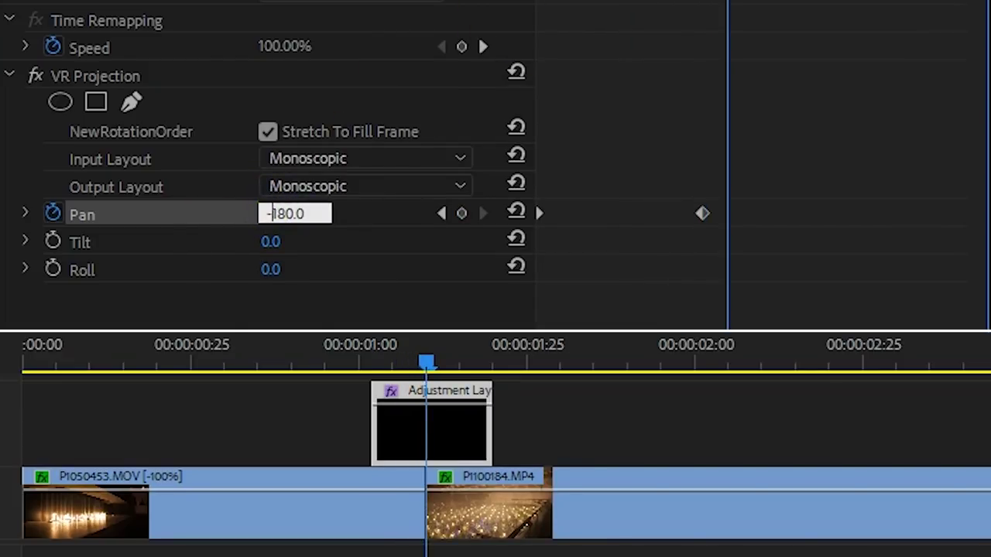
key("Return")
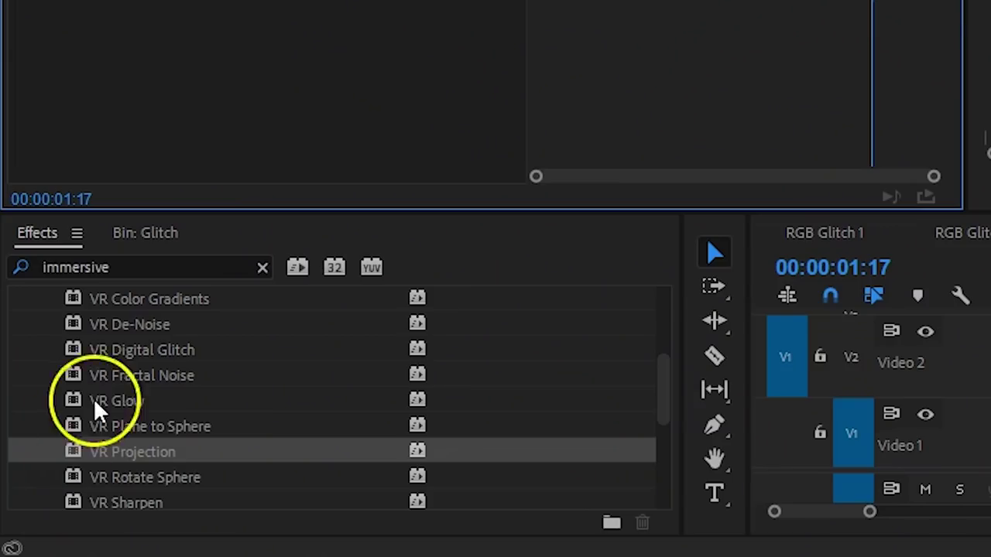
Add VR Digital Glitch in Stereoscopic - Over/Under, keyframing Master Amplitude 0 to 30 at 01:17.
left_click_drag(165, 348, 443, 358)
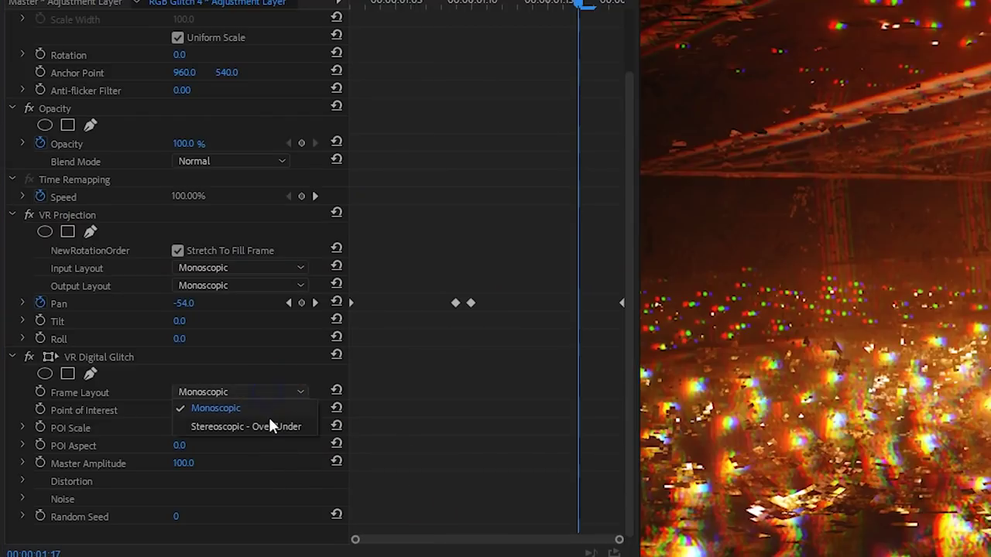
left_click(271, 426)
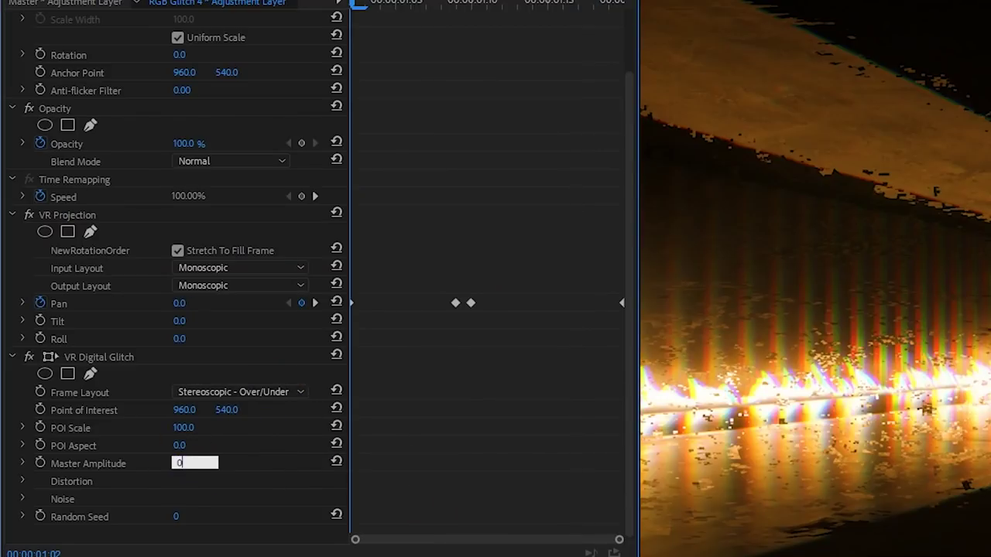
left_click(40, 463)
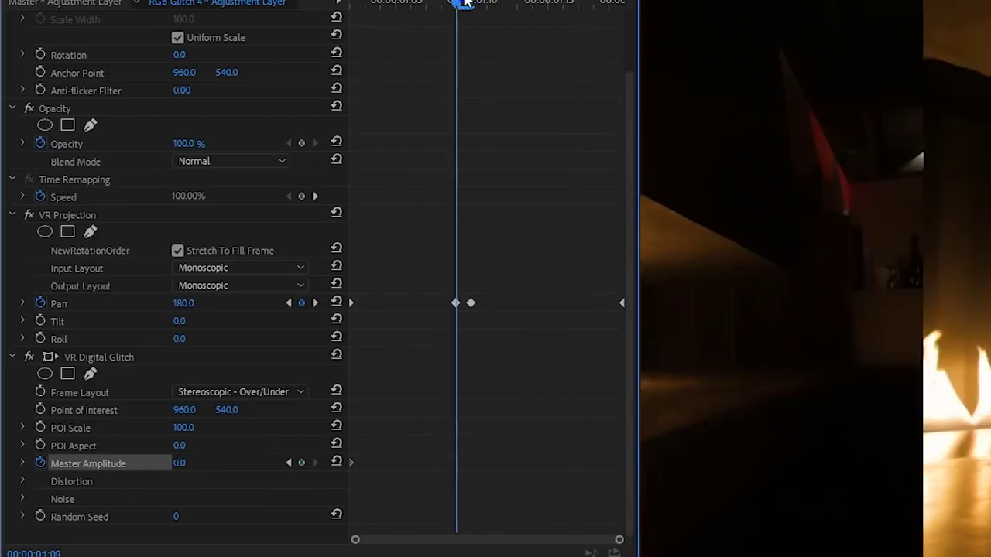
left_click(183, 462)
left_click_drag(554, 6, 579, 4)
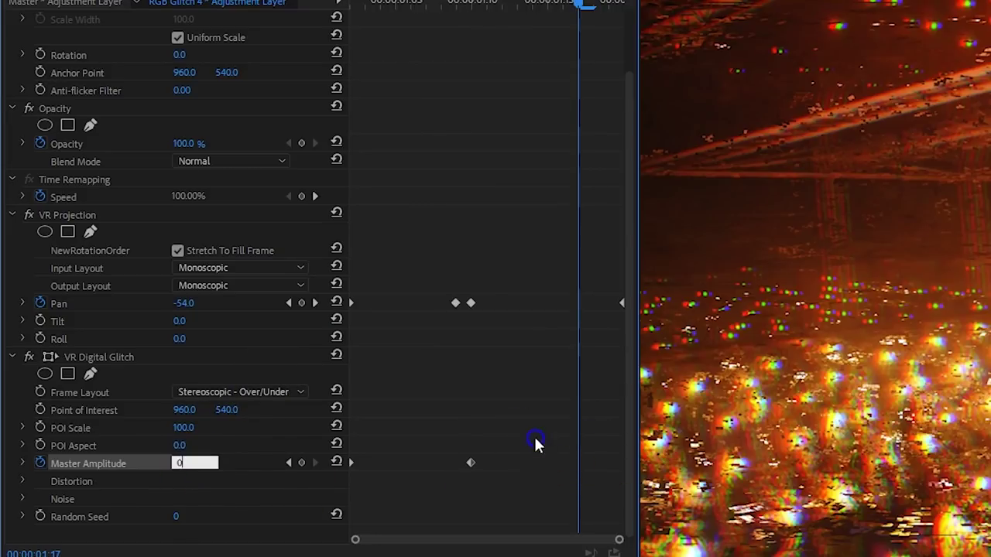
key("Return")
Expand the Distortion settings and edit the Distortion Rate value.
left_click(24, 481)
scroll(168, 432, "down", 3)
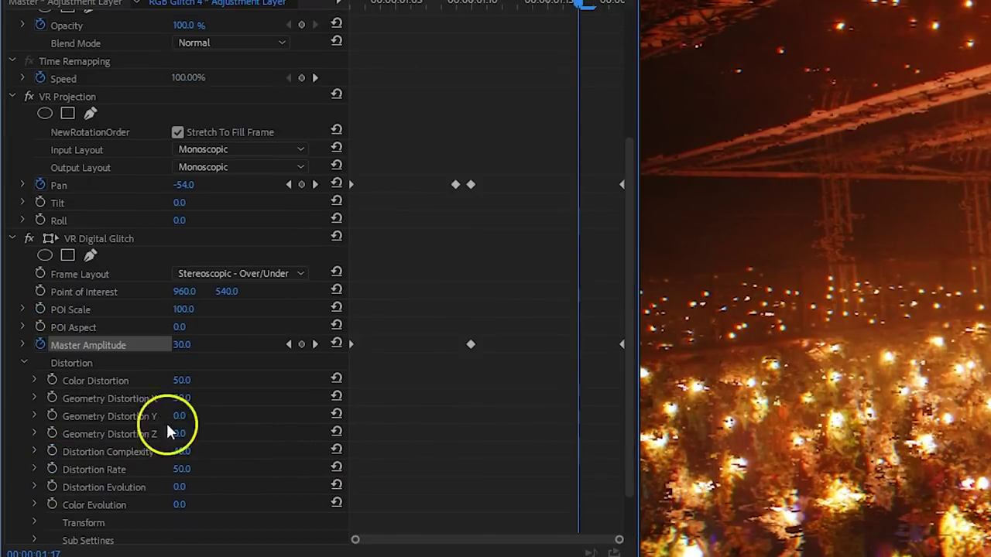
left_click(186, 468)
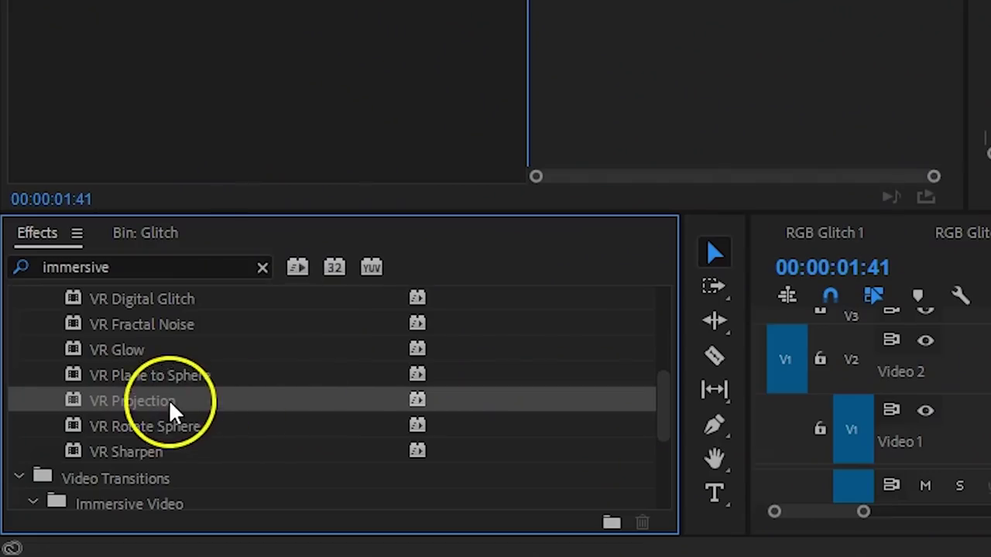
Apply VR Projection to the RGB Glitch 5 layer with Input Layout Stereoscopic - Over/Under.
left_click_drag(42, 401, 990, 355)
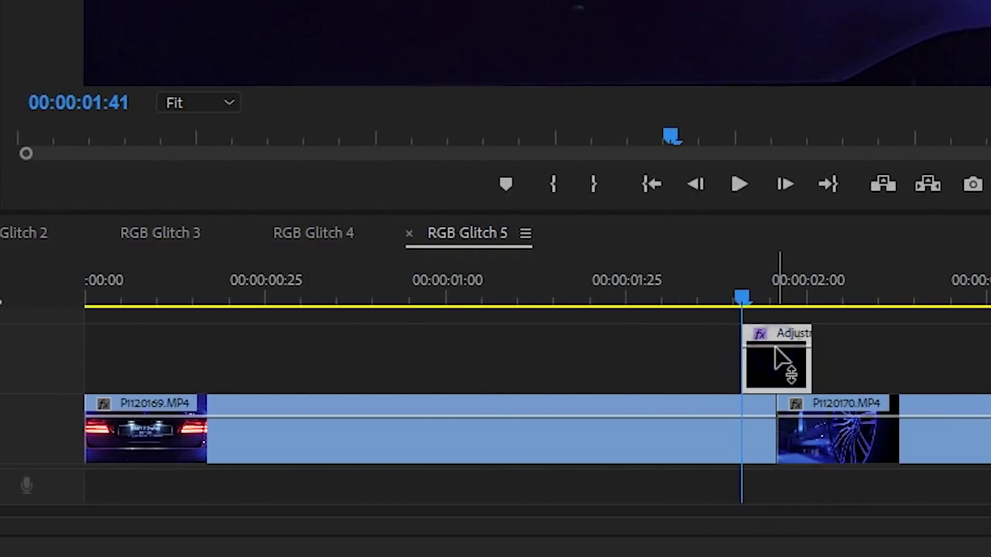
left_click(263, 341)
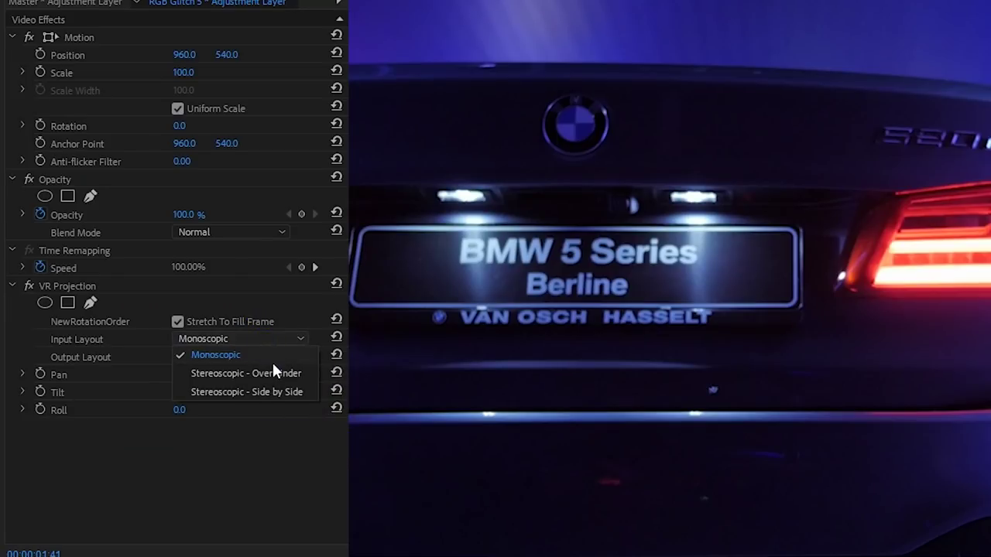
left_click(272, 366)
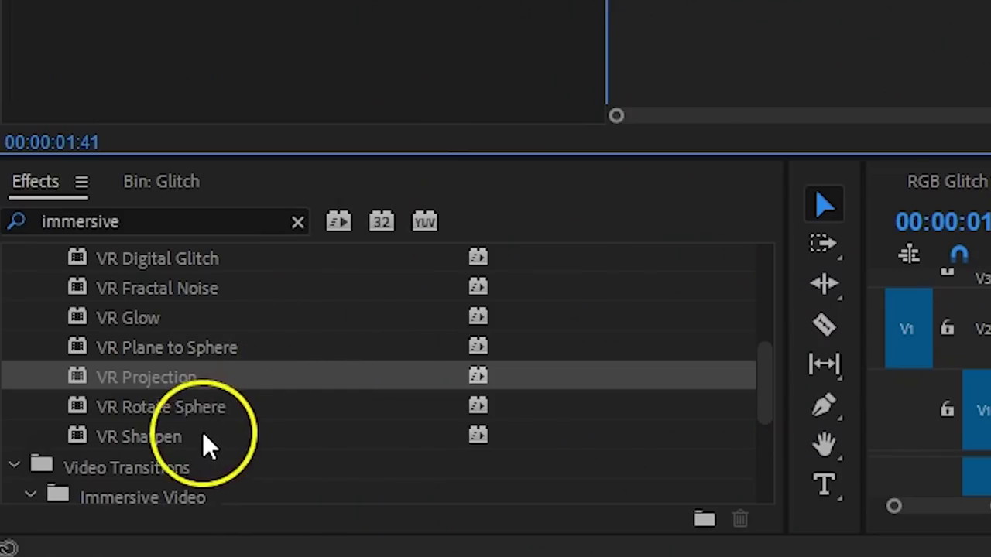
Add VR Sharpen with Stereoscopic - Over/Under layout and Sharpen Amount 100.
left_click(190, 438)
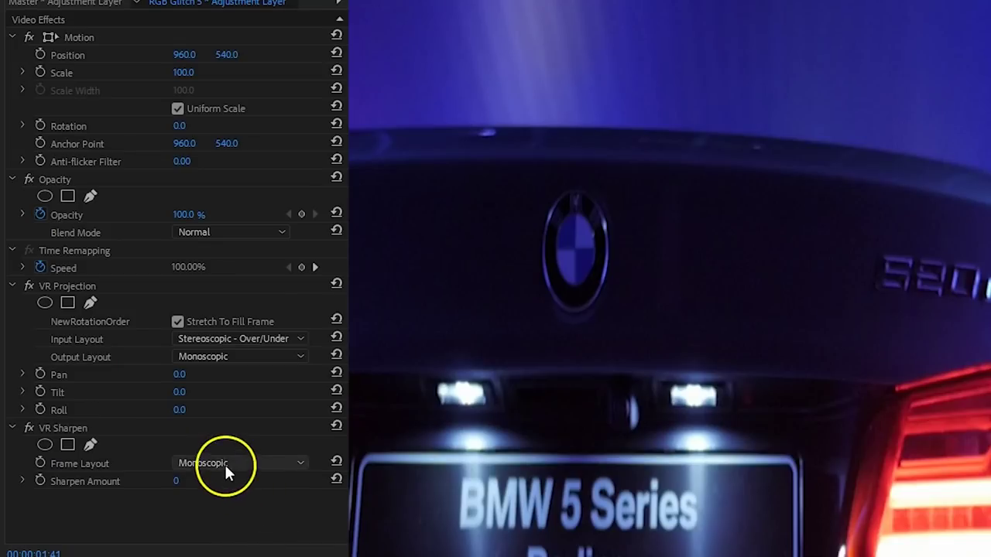
left_click(225, 463)
left_click(235, 495)
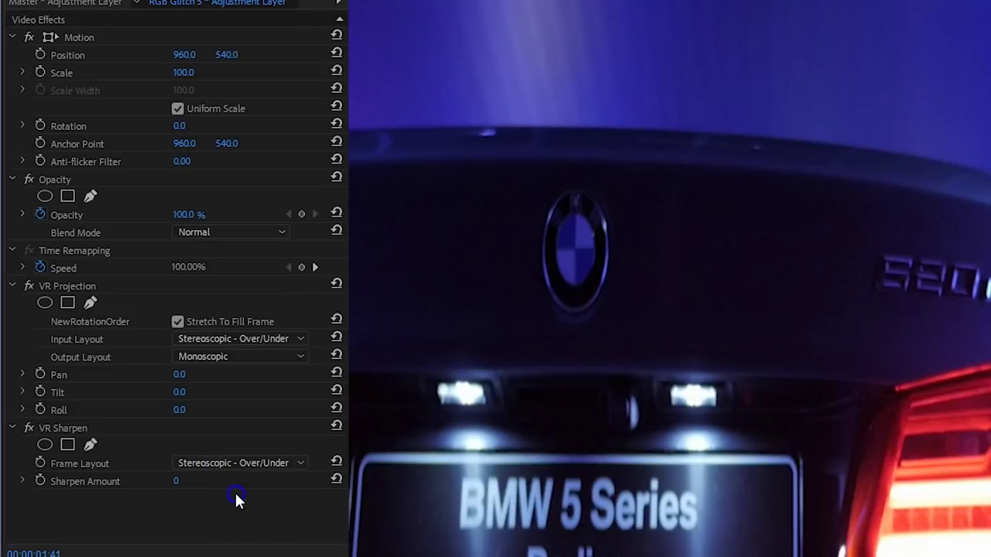
left_click(179, 482)
type("100")
key("Return")
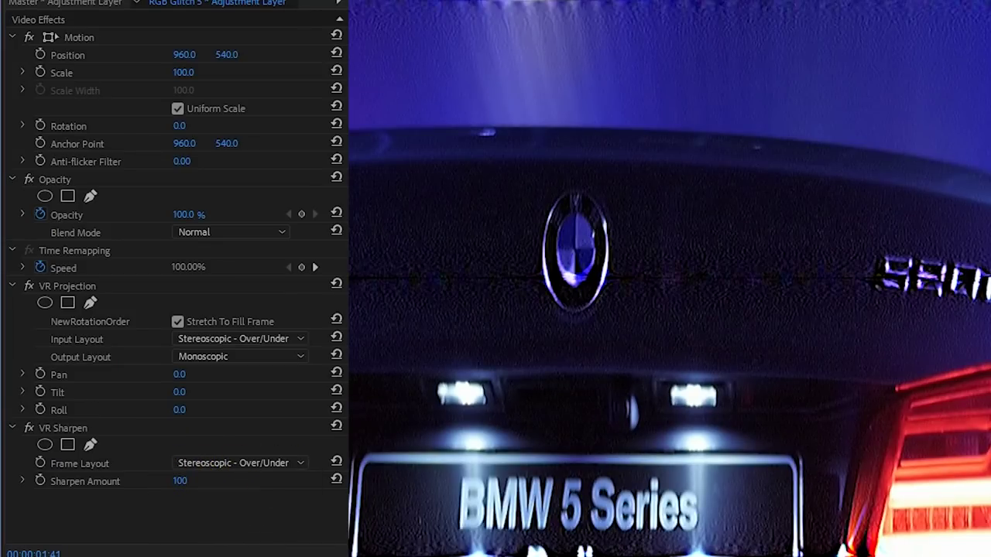
left_click(245, 346)
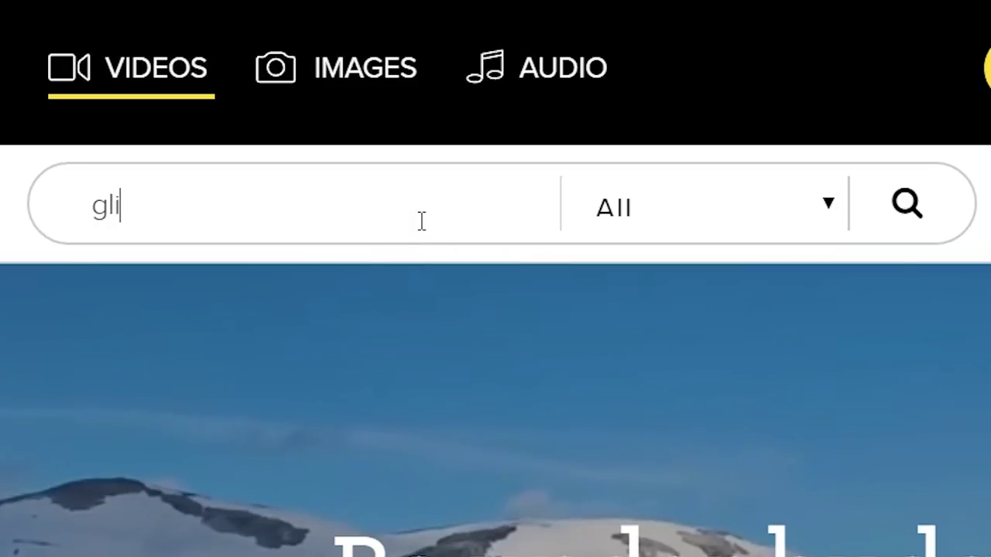
Search Storyblocks for 'glitch' and open the glitch logo clip's detail page.
type("tch")
key("Return")
scroll(15, 236, "down", 3)
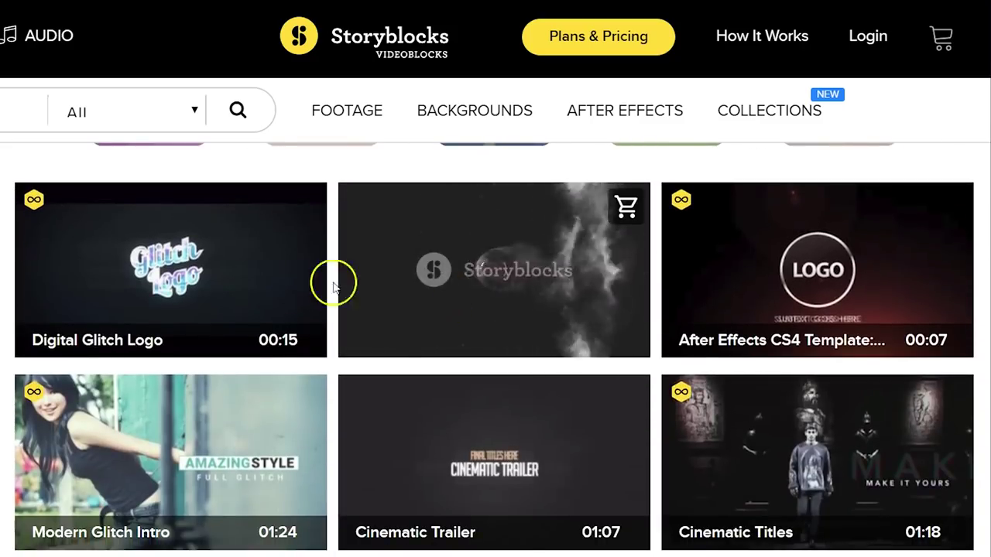
left_click(217, 277)
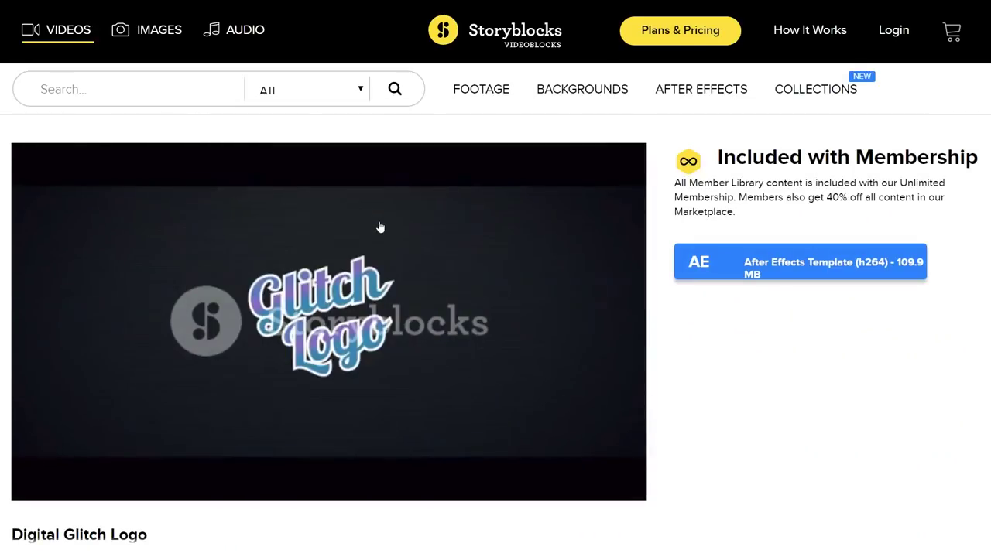
scroll(45, 159, "down", 8)
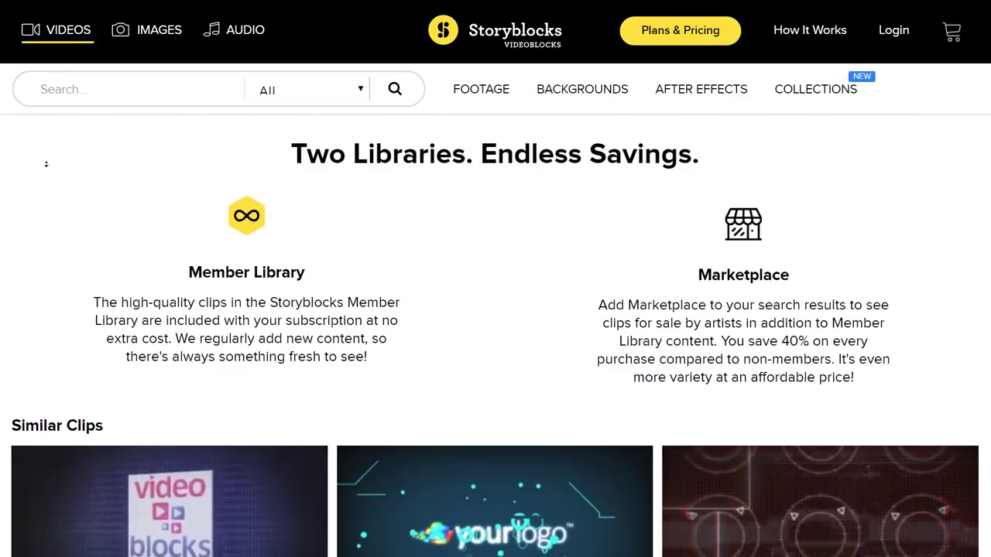